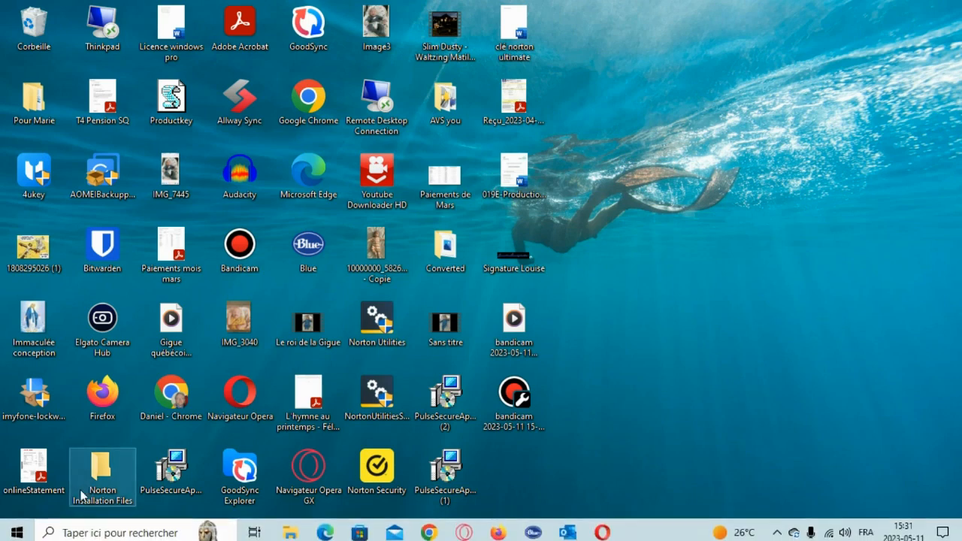
Find the Word application through the Windows search and pin it to the taskbar.
mouse_move(107, 536)
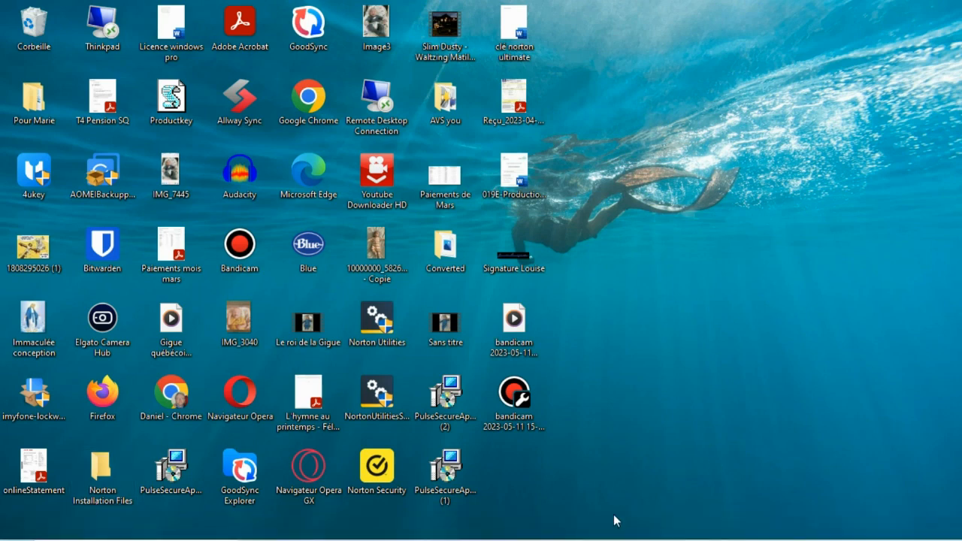
mouse_move(624, 535)
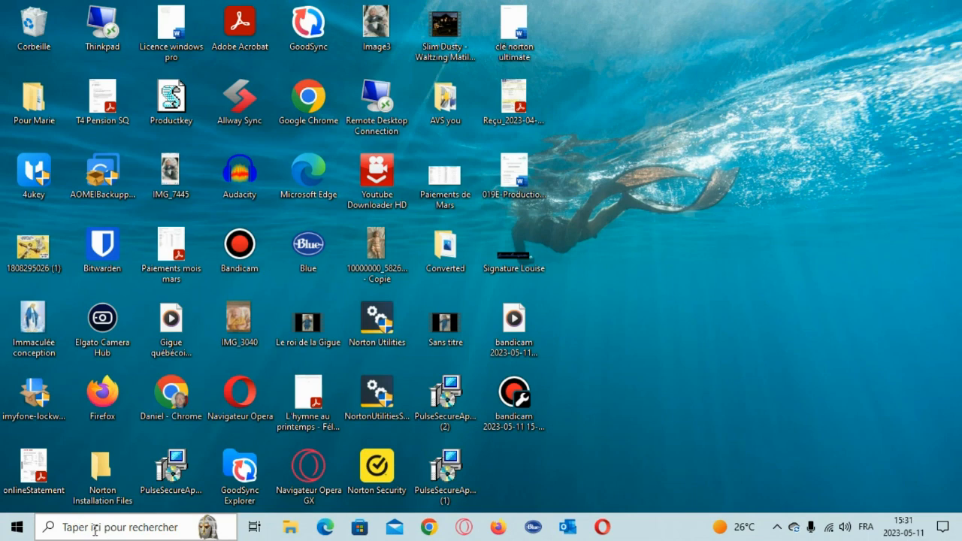
click(69, 527)
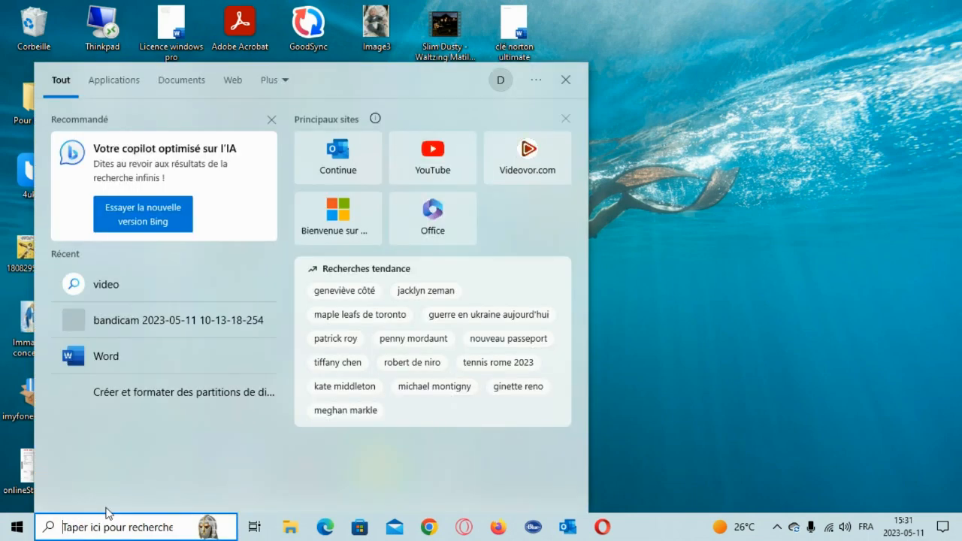
text(W)
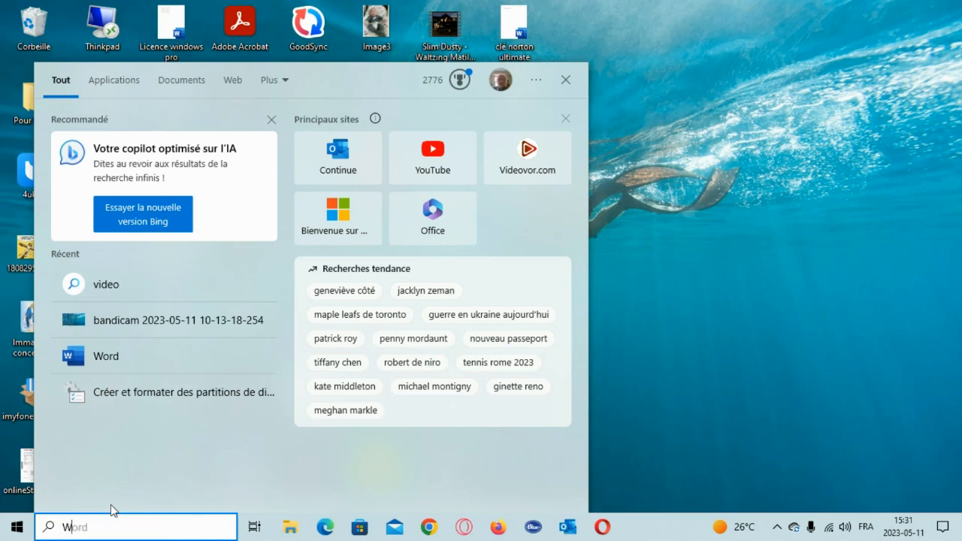
text(ord)
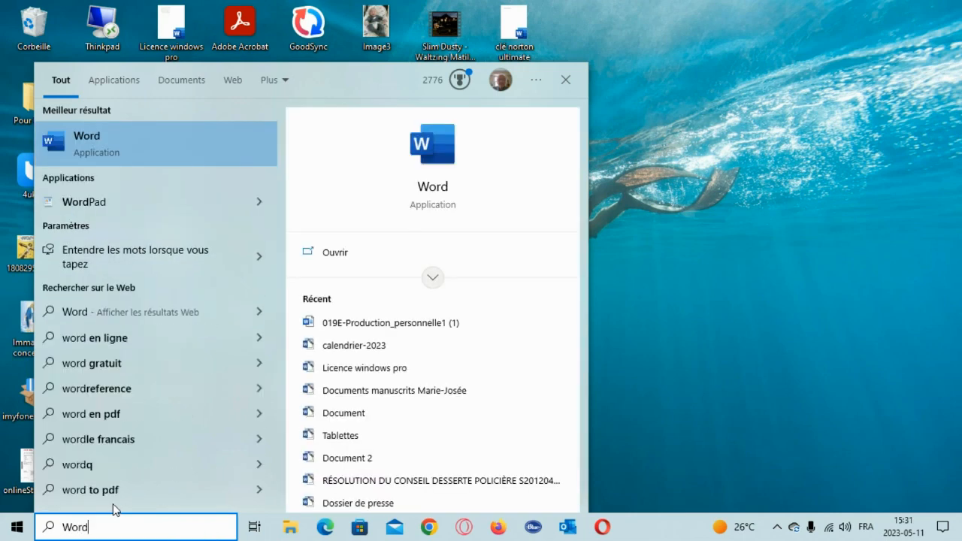
right_click(126, 142)
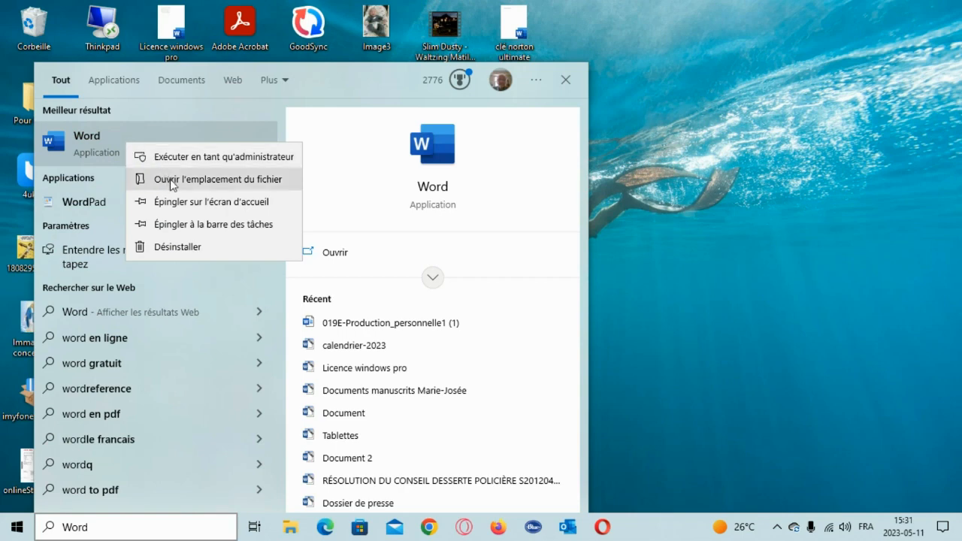
click(198, 226)
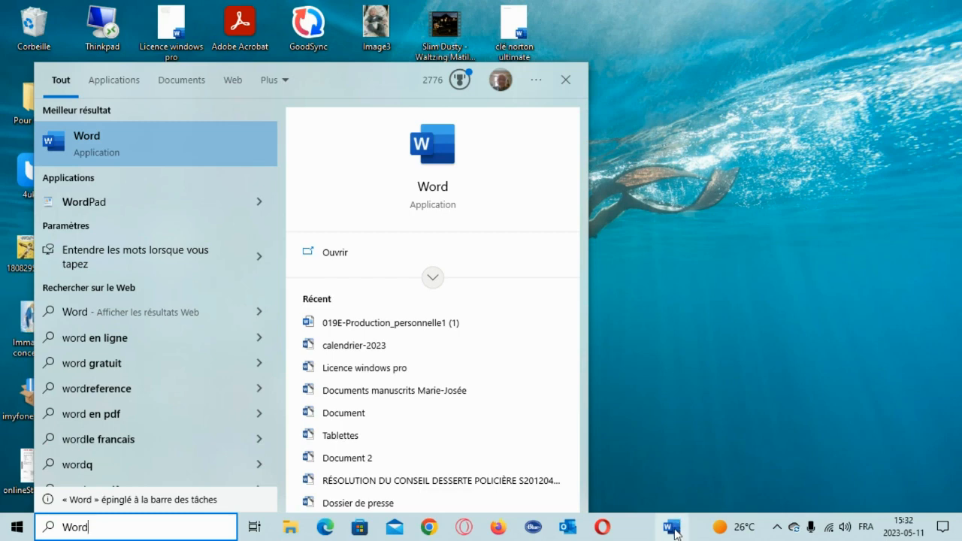
click(565, 80)
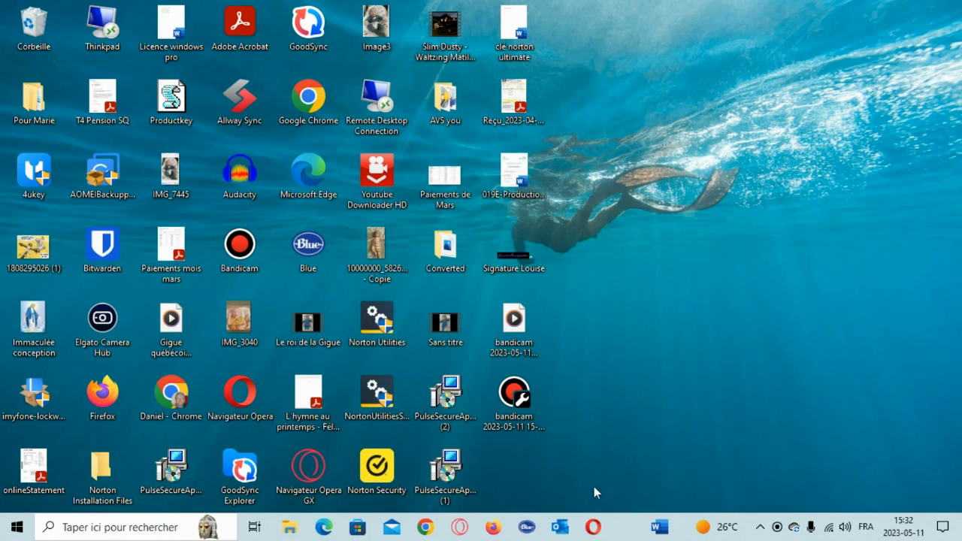
Launch Word, create a blank document and place the cursor on the first line of the page.
click(660, 528)
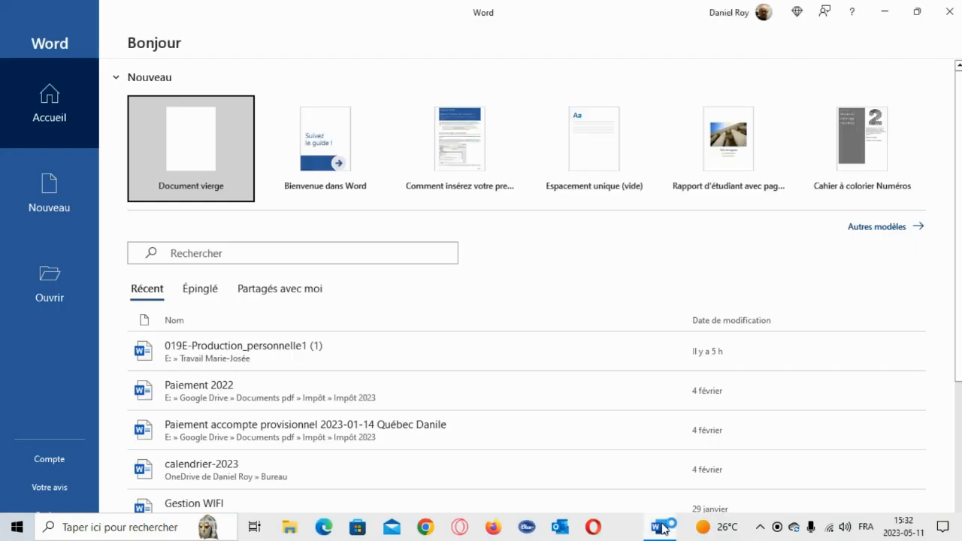
click(203, 162)
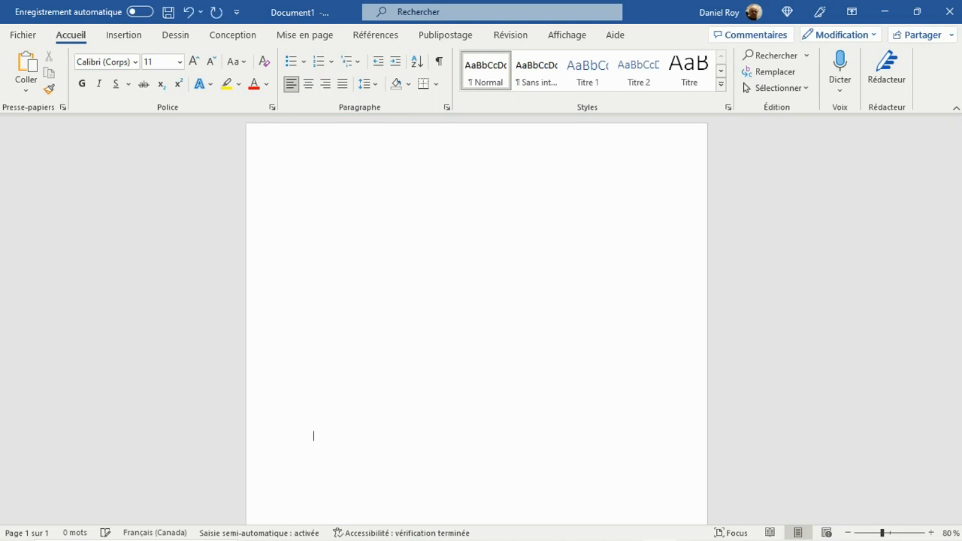
click(322, 196)
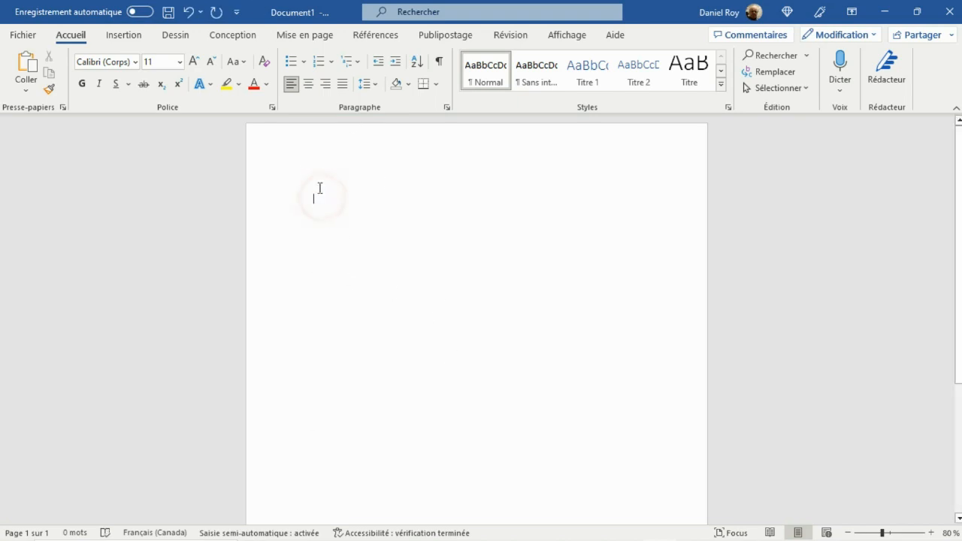
mouse_move(319, 188)
mouse_down()
mouse_move(328, 399)
mouse_move(305, 193)
mouse_up()
click(351, 191)
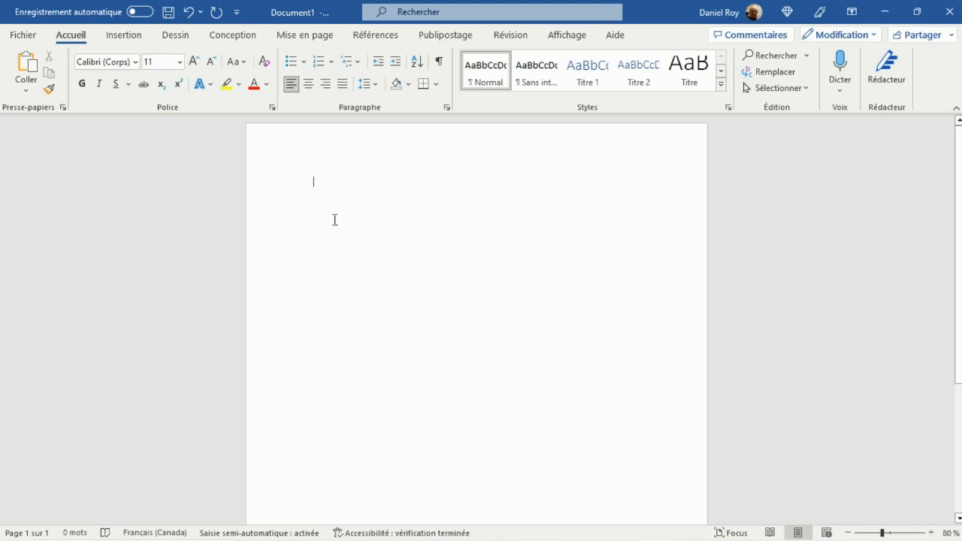
Modify the Normal style to use the Arial font at size 14.
right_click(485, 74)
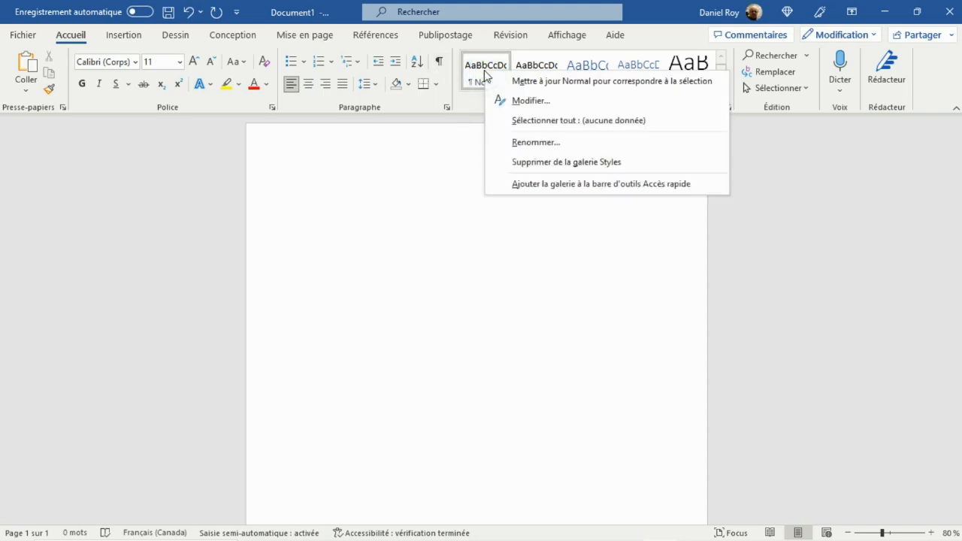
click(528, 102)
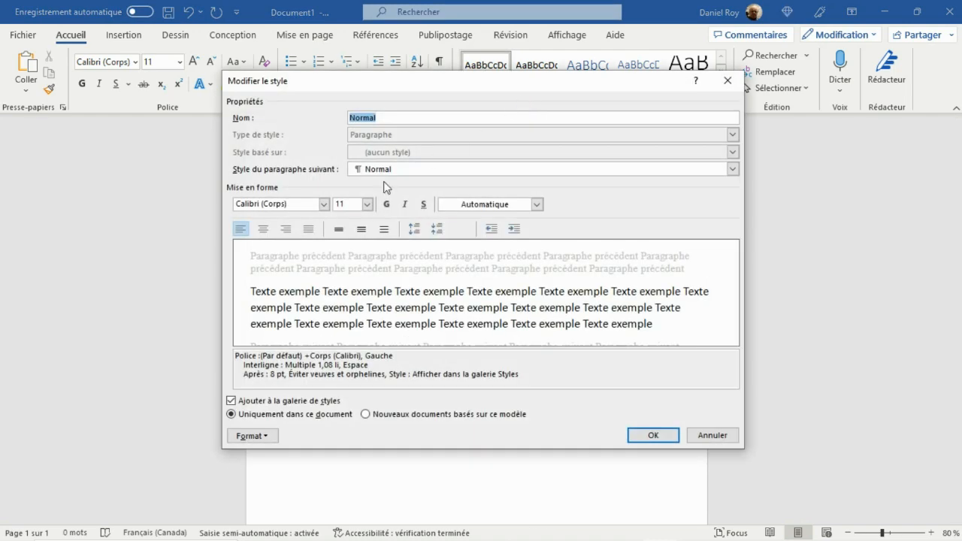
click(324, 204)
click(280, 253)
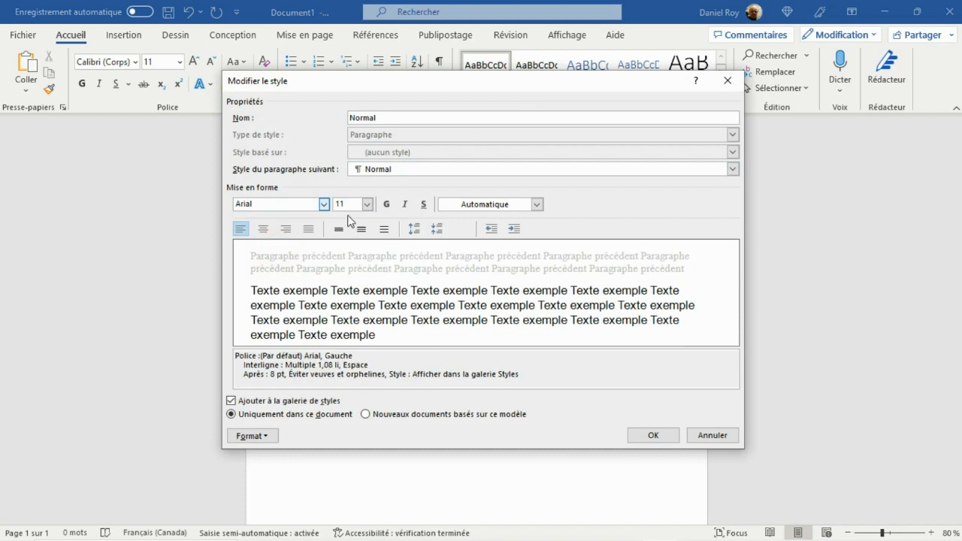
click(367, 204)
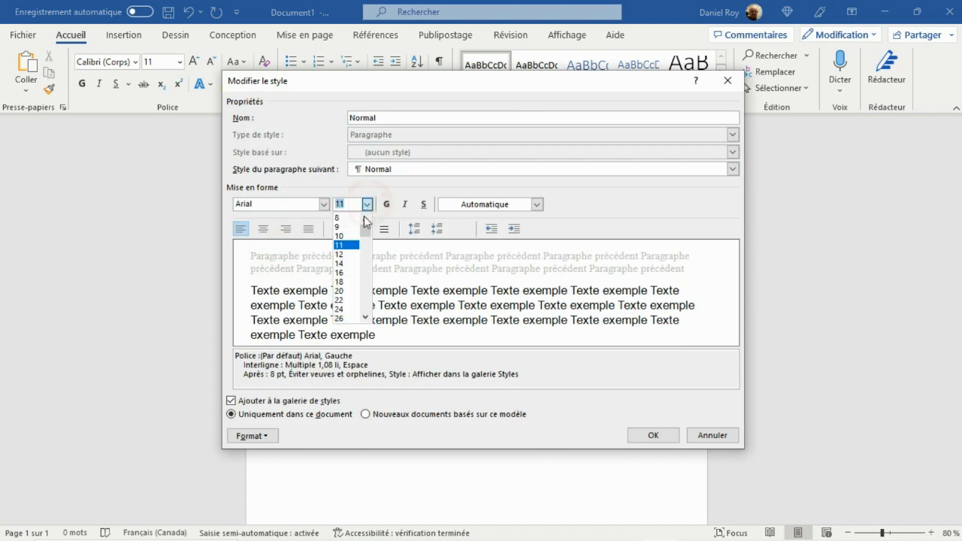
click(350, 263)
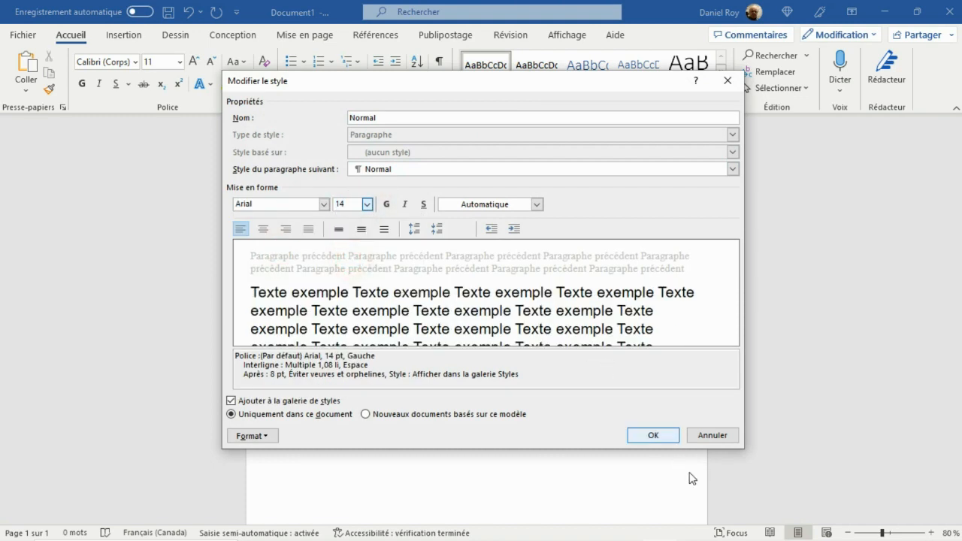
click(653, 436)
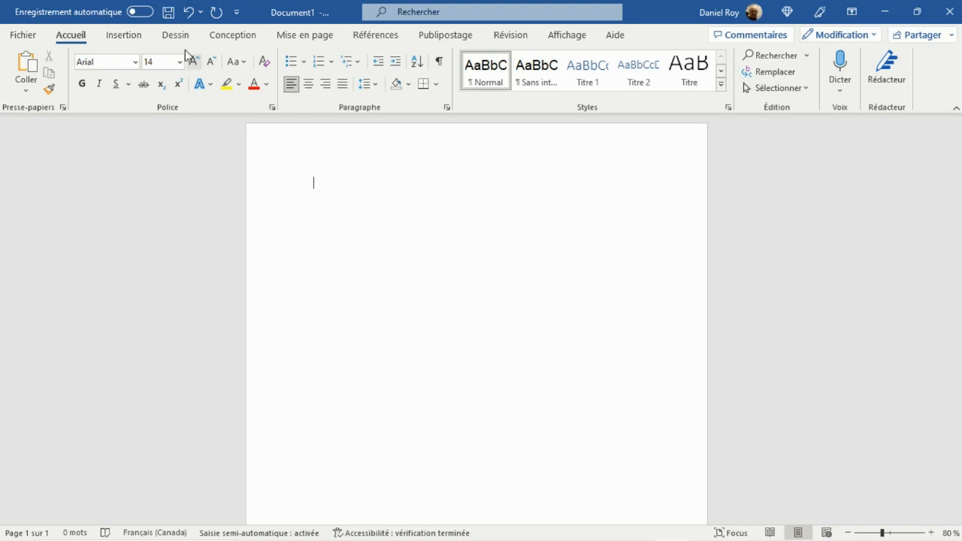
Insert a WordArt in the black shadowed style from the last row of presets, with the text "Annexe 1".
click(123, 35)
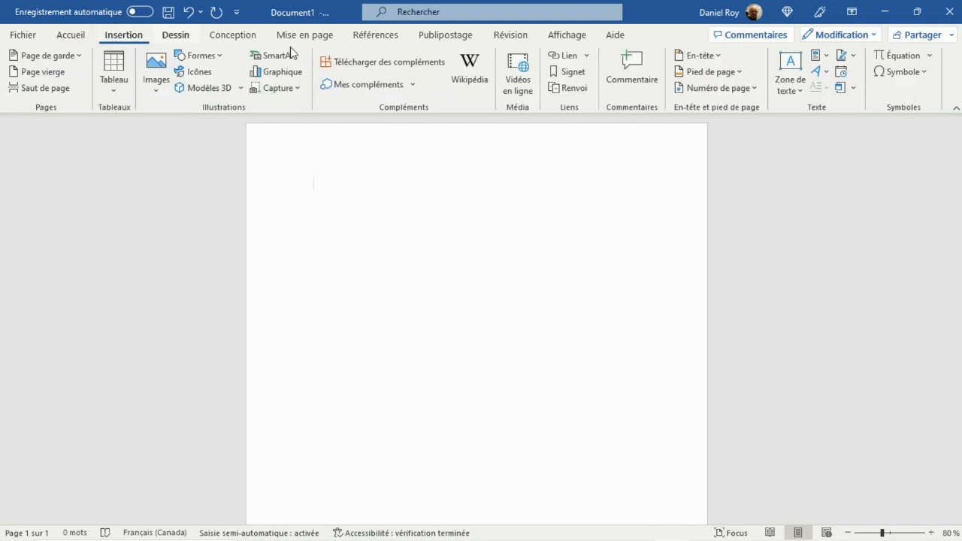
click(826, 71)
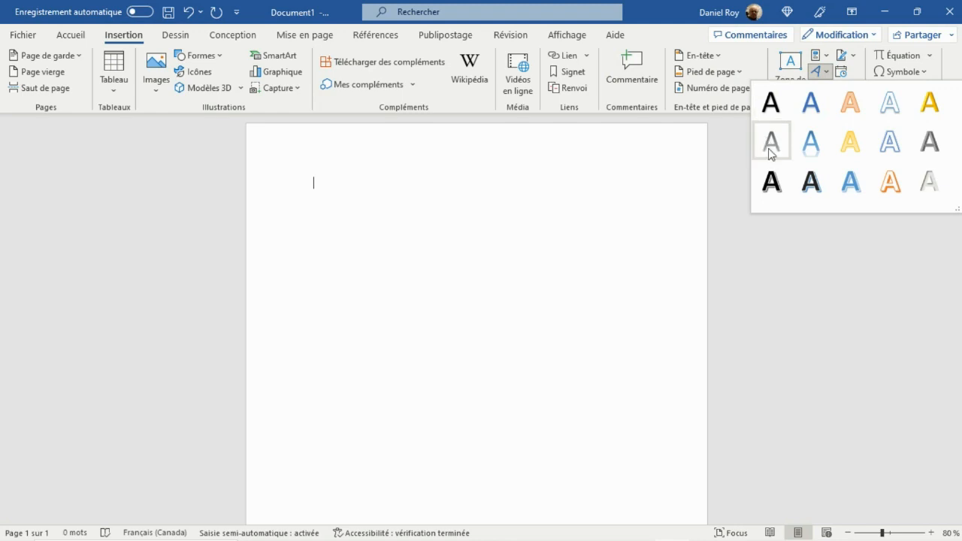
click(780, 184)
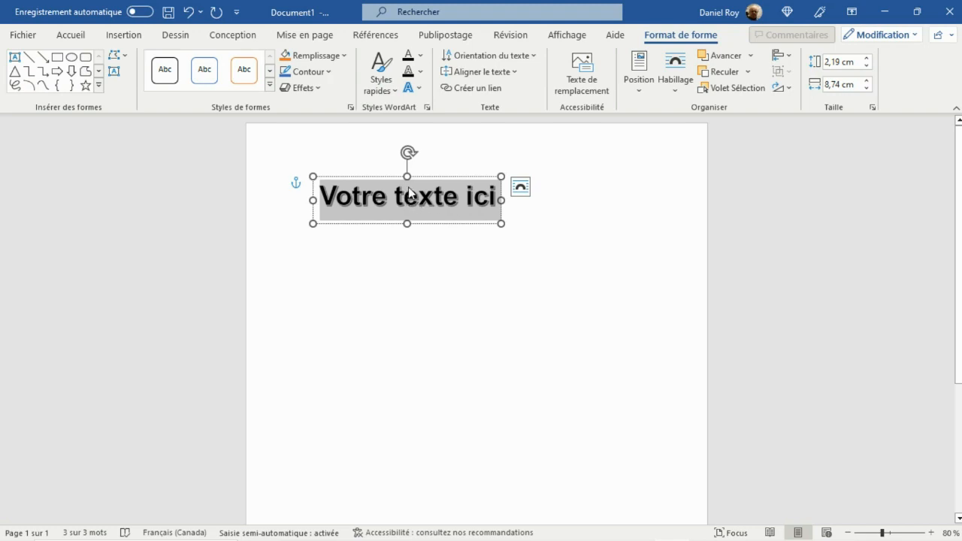
text(M)
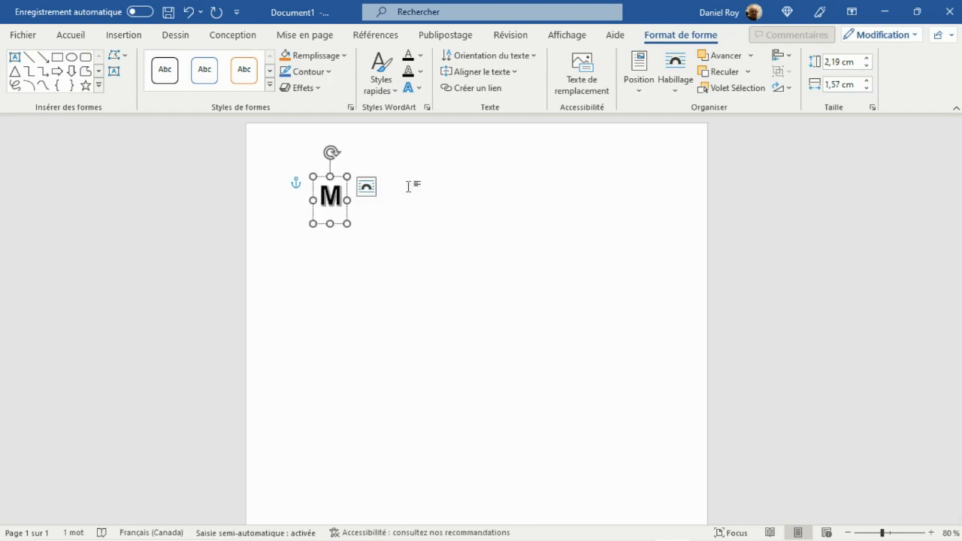
key(BackSpace)
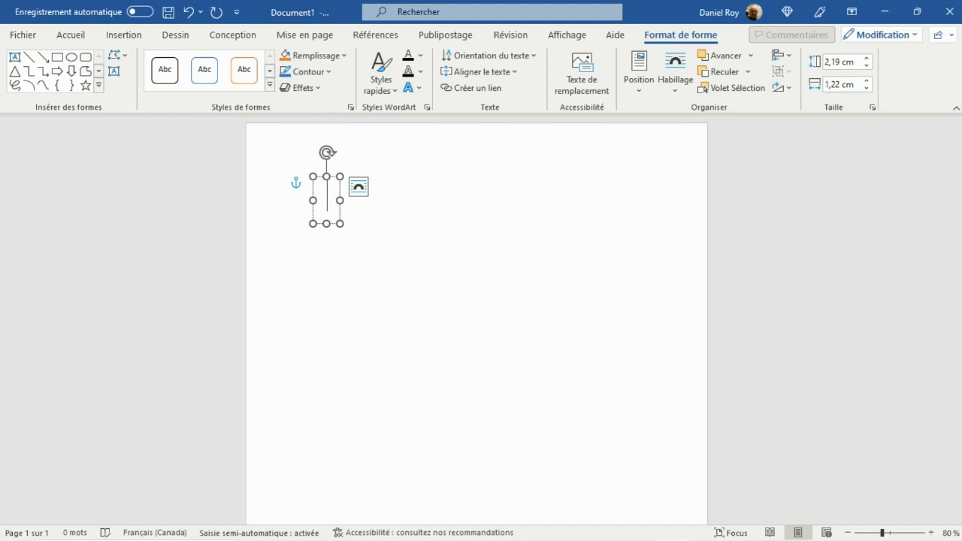
text(Annexe 1)
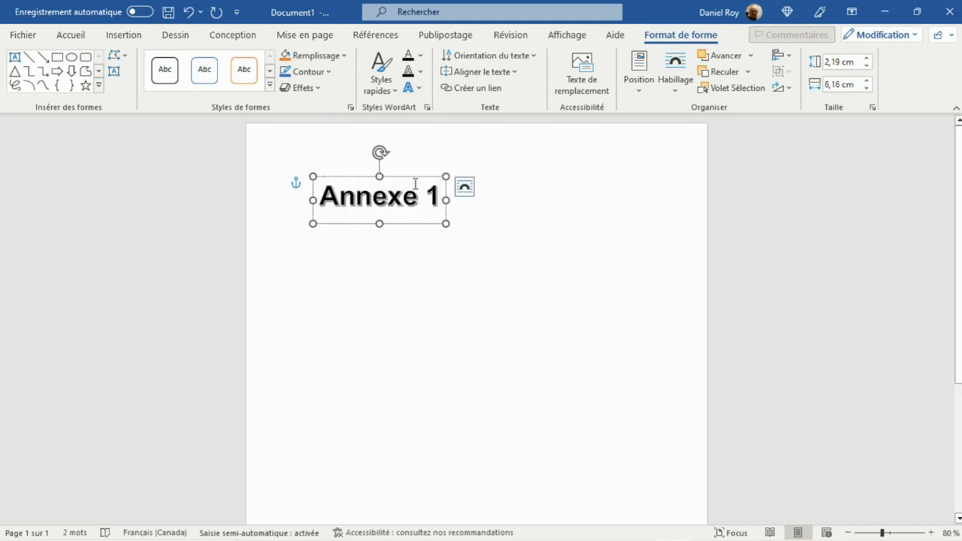
click(517, 202)
Move the "Annexe 1" WordArt to the horizontal centre of the page, near its upper edge.
click(402, 197)
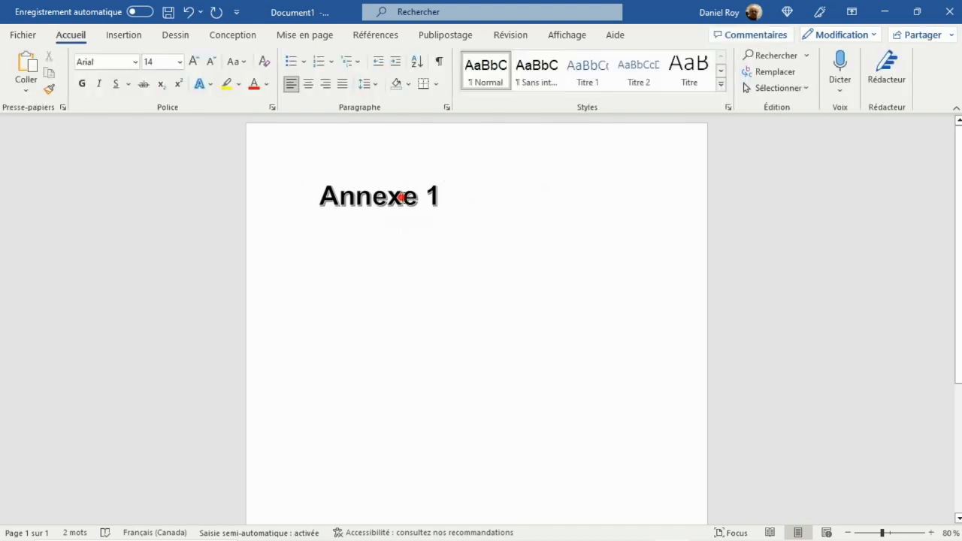
drag(422, 224, 509, 217)
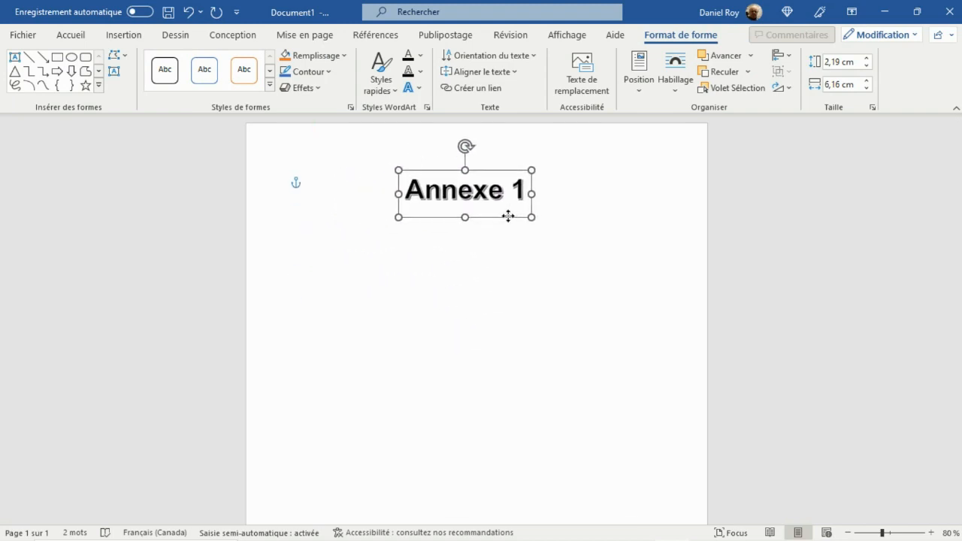
click(485, 260)
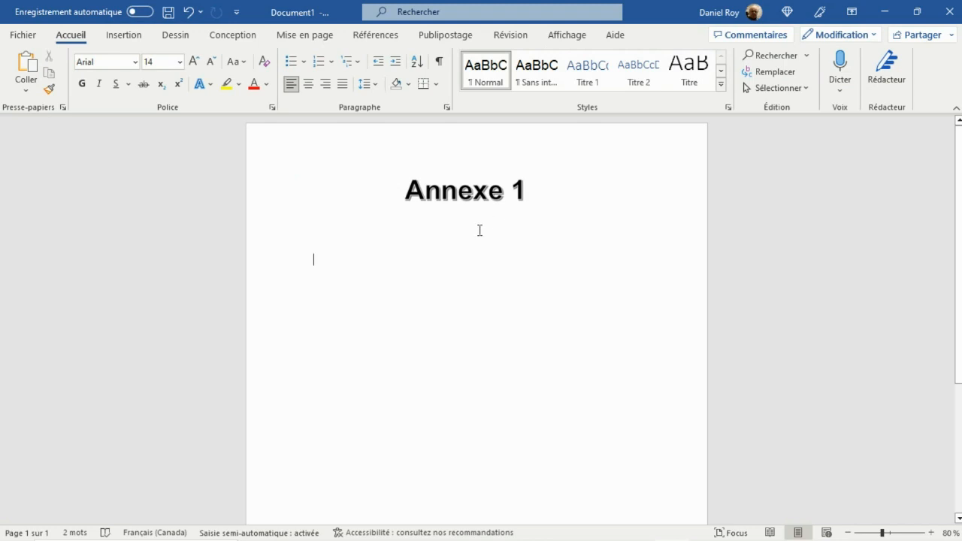
Insert the picture Image3 from the computer's Bureau folder below the "Annexe 1" title.
click(309, 236)
click(125, 36)
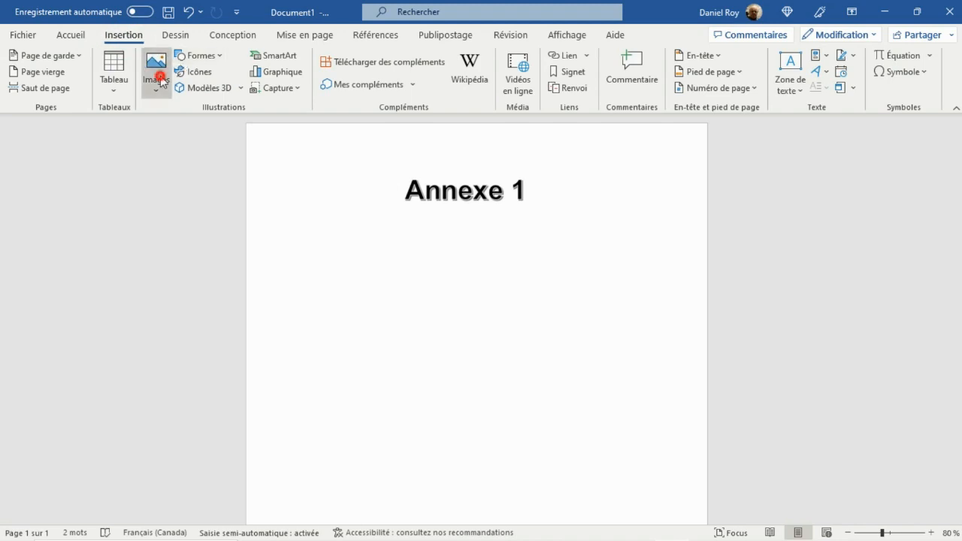
click(157, 75)
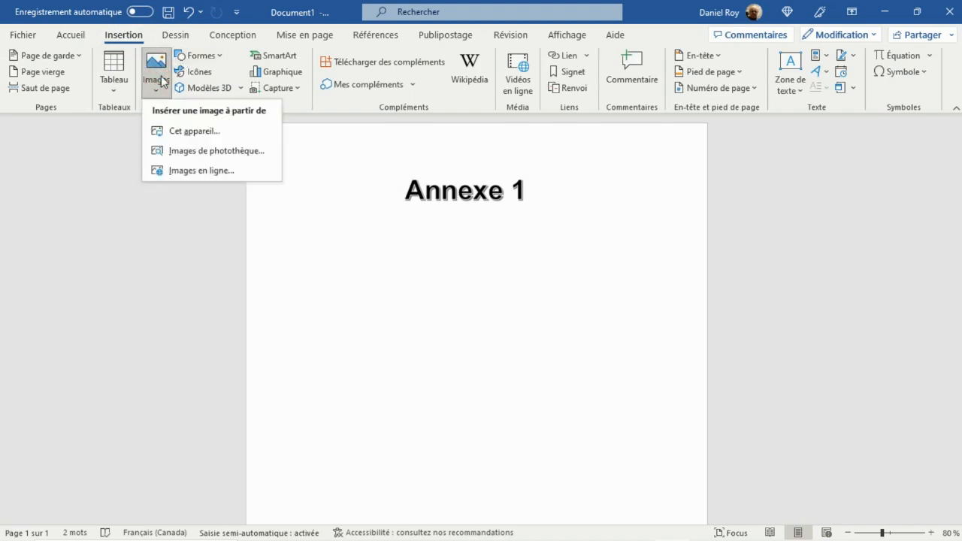
click(194, 133)
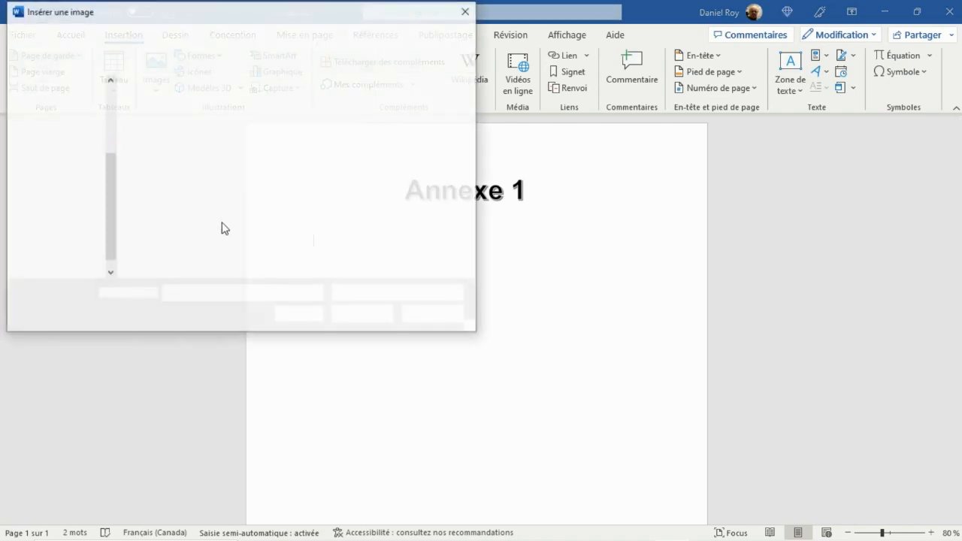
scroll(101, 123, up, 5)
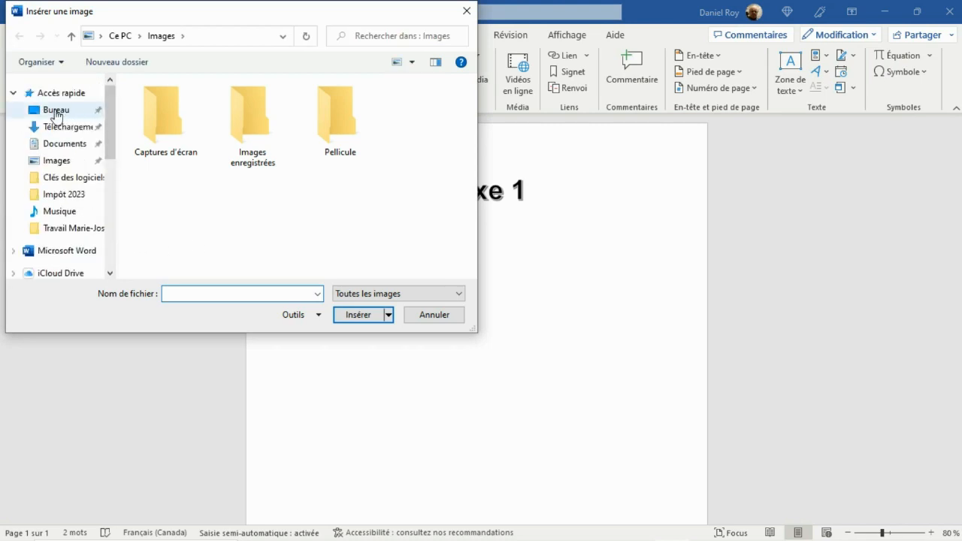
click(56, 112)
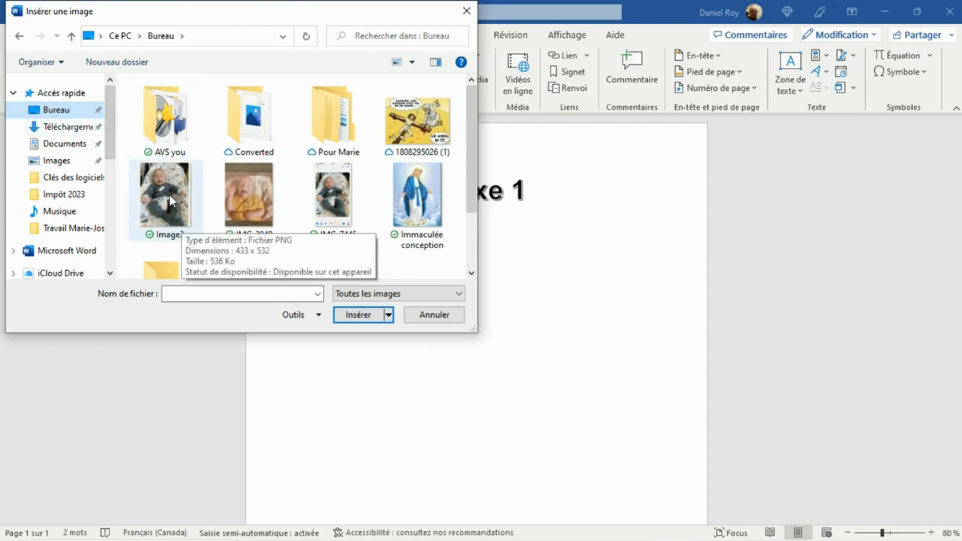
click(167, 194)
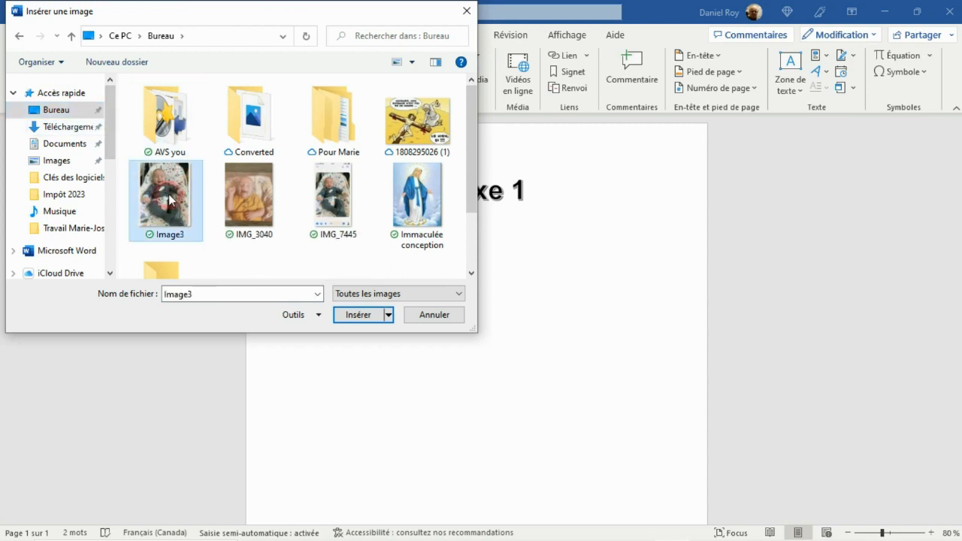
click(360, 314)
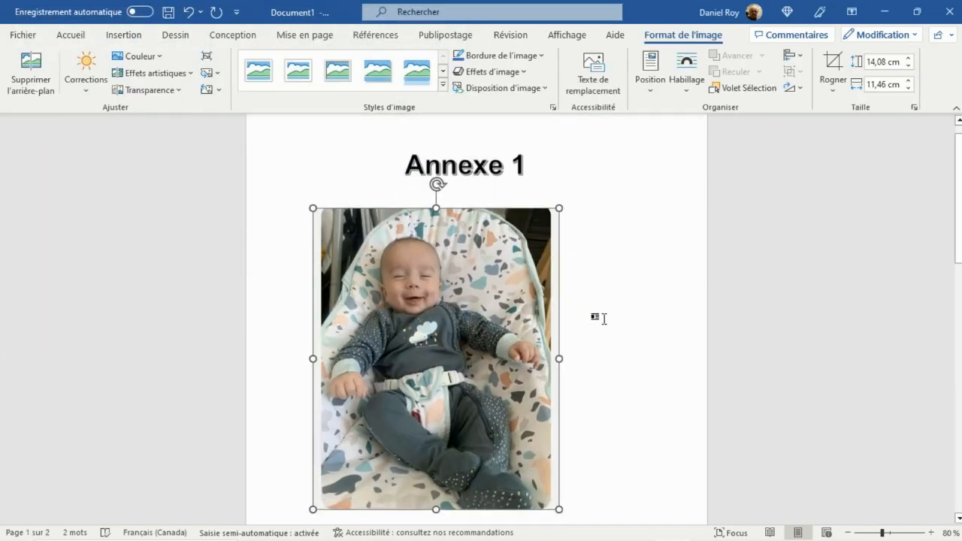
scroll(601, 316, down, 2)
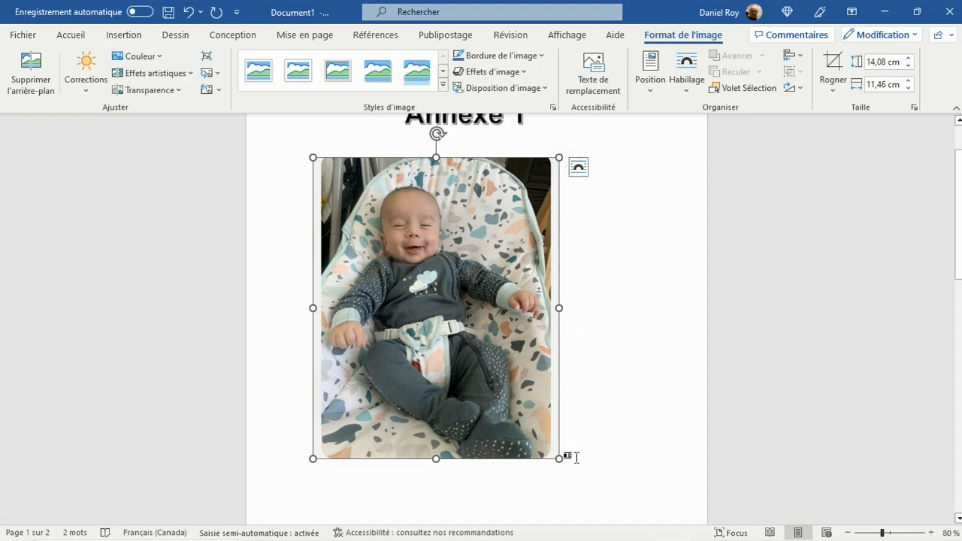
Shrink the inserted picture proportionally to about 10.09 cm high by 8.21 cm wide.
drag(559, 458, 452, 375)
drag(401, 133, 403, 157)
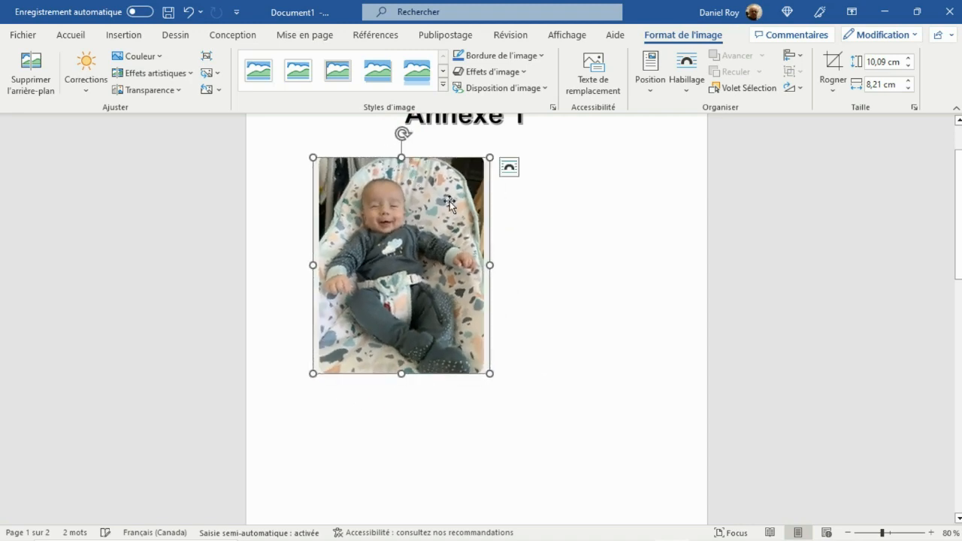
click(556, 270)
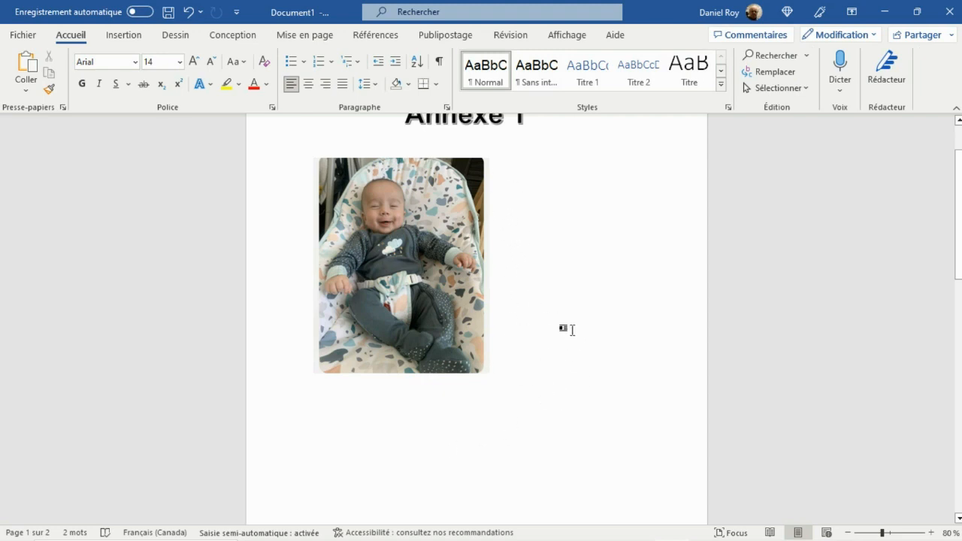
click(883, 12)
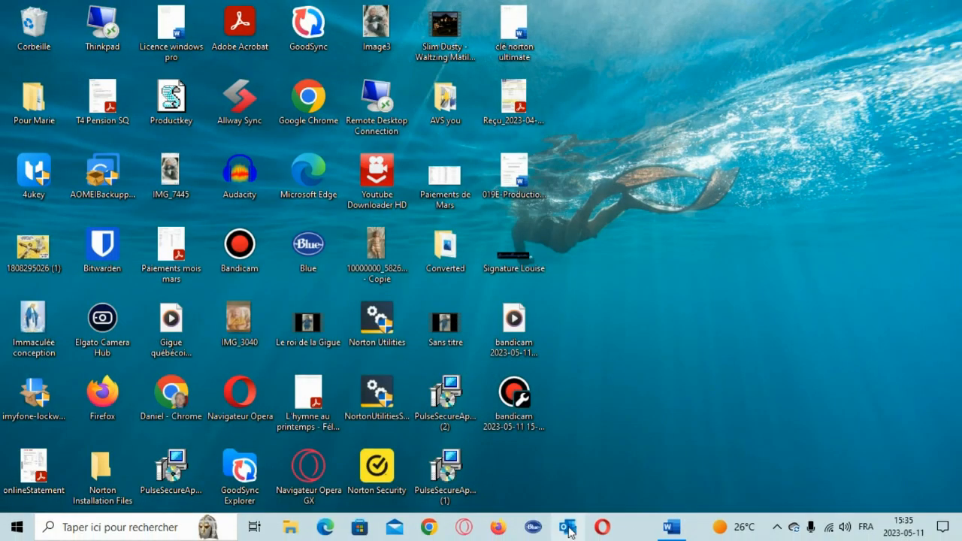
click(671, 527)
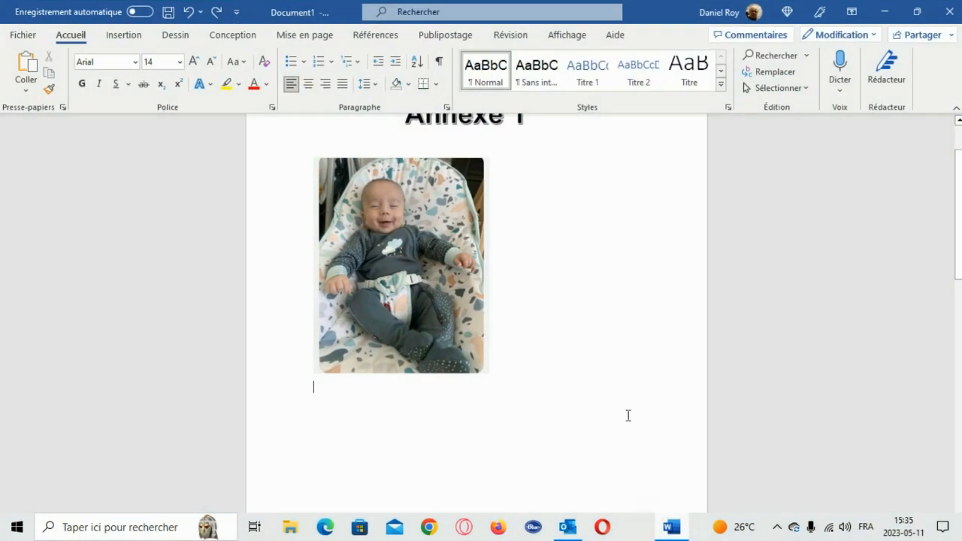
Set the text wrapping of the picture below the "Annexe 1" title to Encadré.
scroll(599, 247, up, 2)
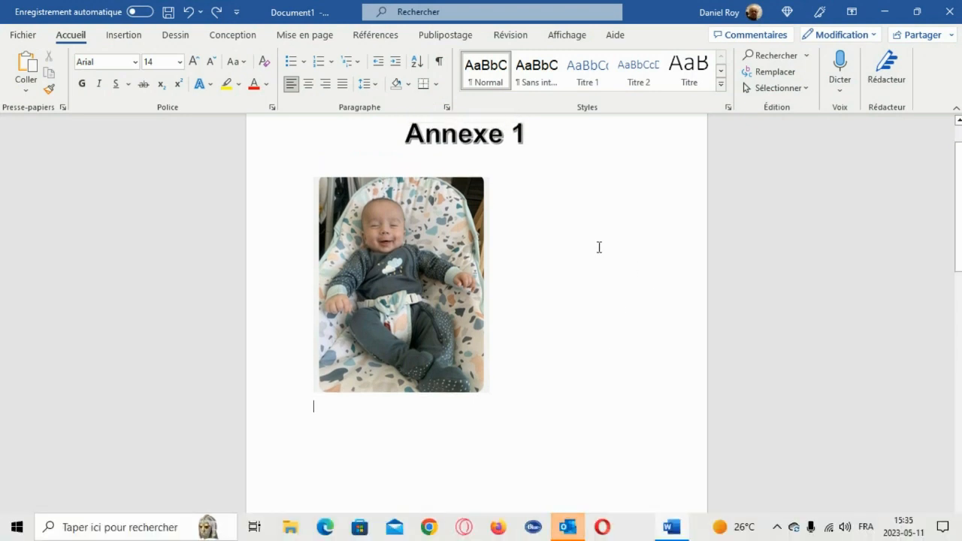
click(509, 240)
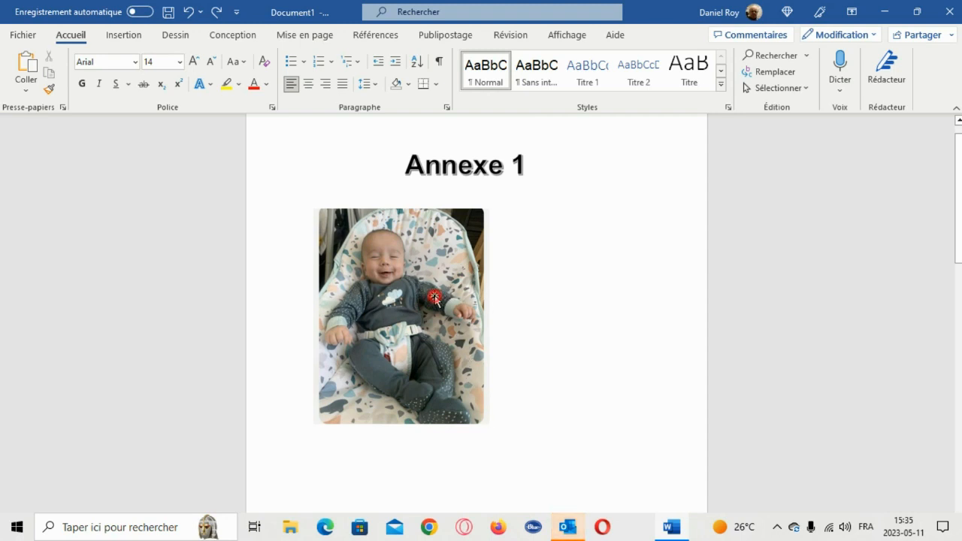
click(436, 297)
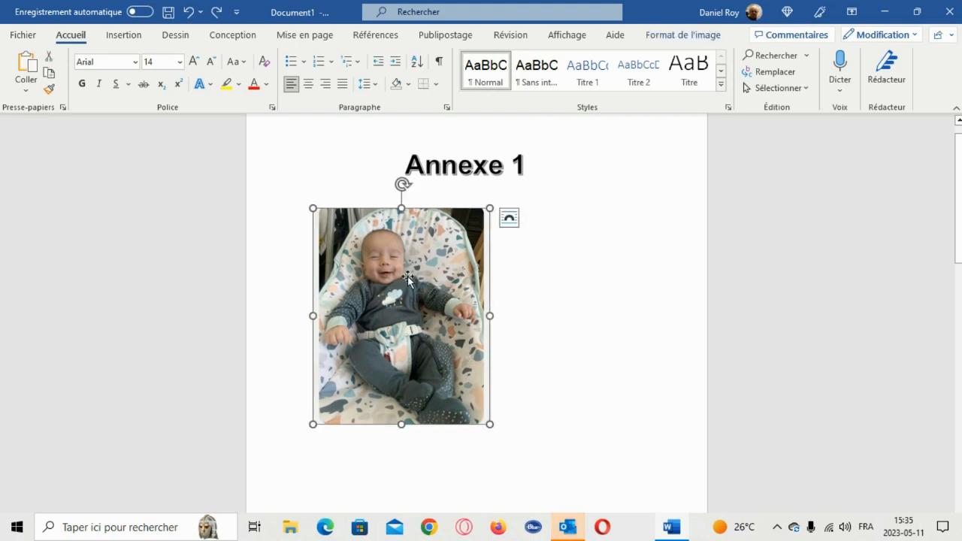
right_click(409, 280)
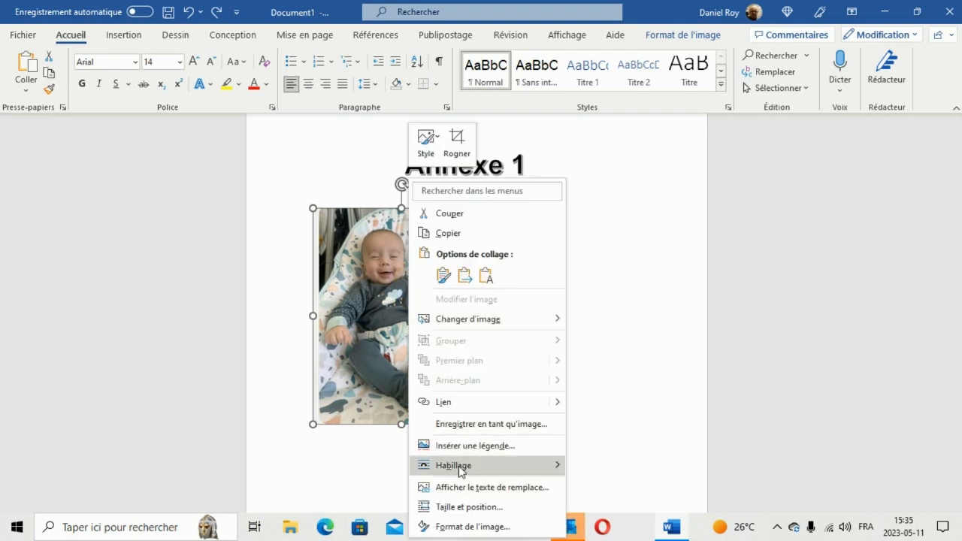
mouse_move(459, 467)
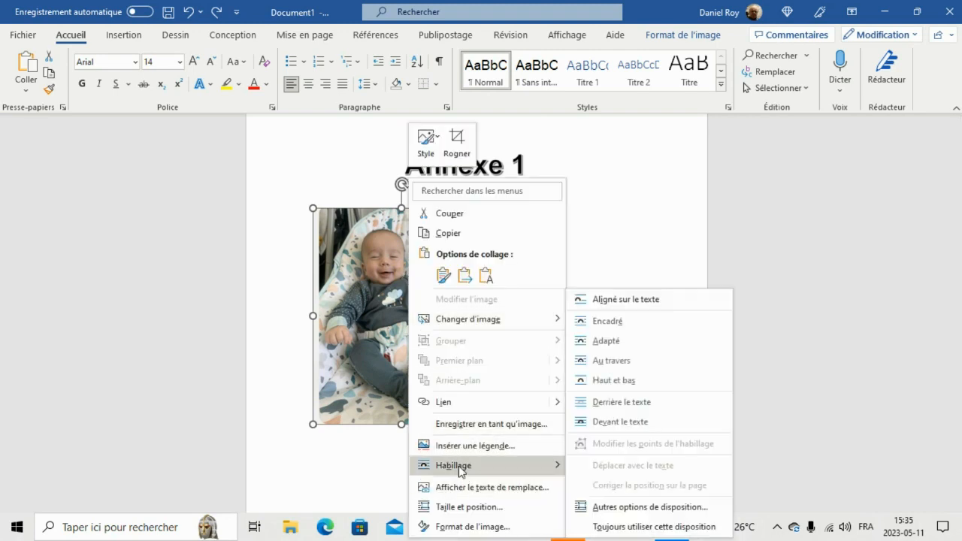
click(607, 322)
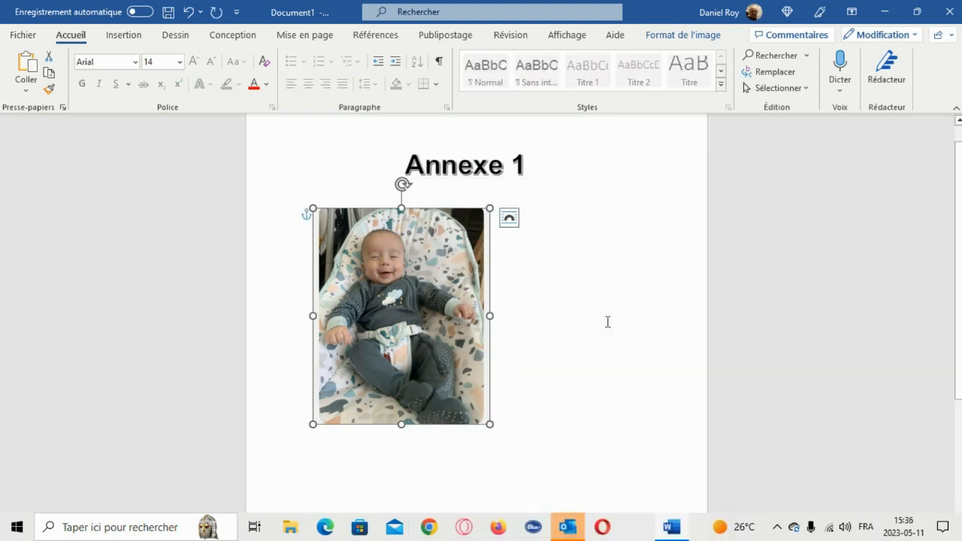
Enter the text "Voici du texte ." beside the picture, level with its upper edge.
click(539, 217)
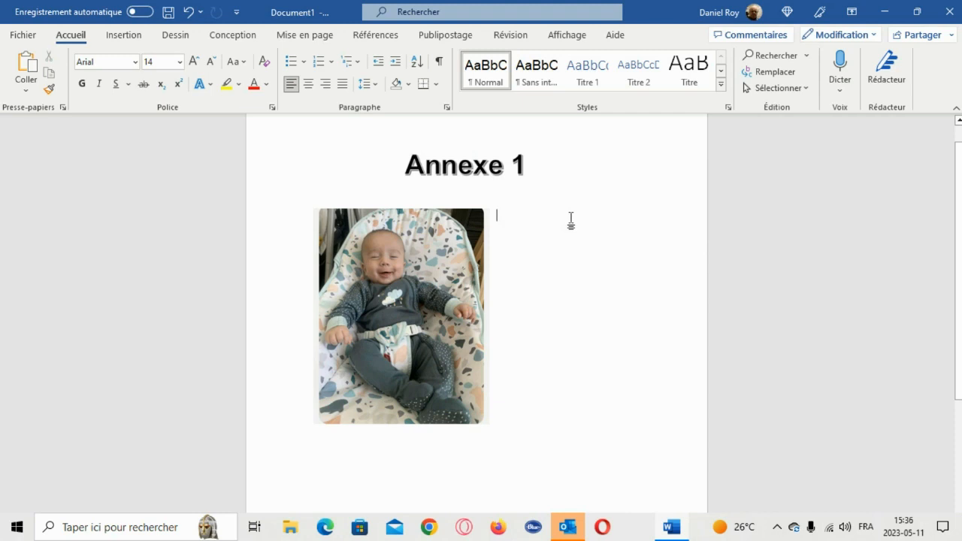
text(Vocii)
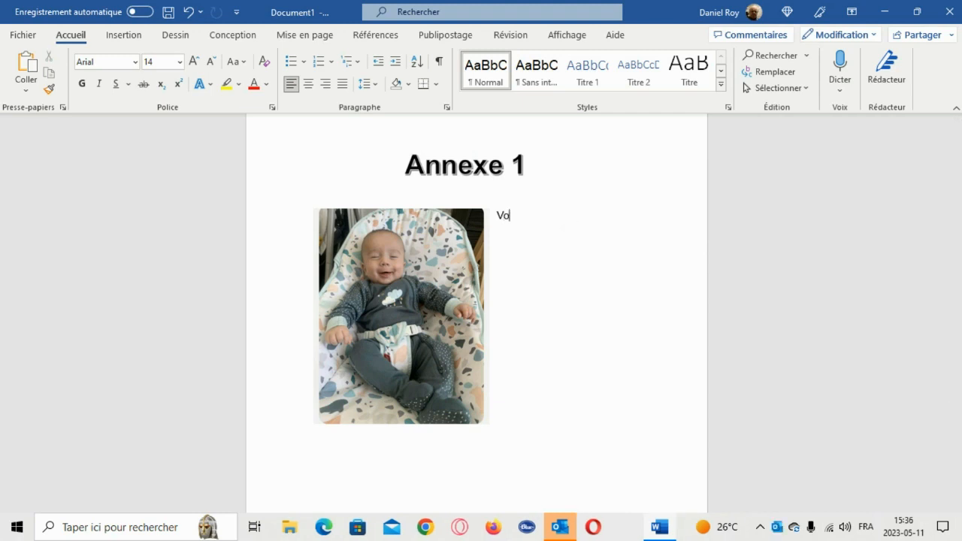
key(BackSpace)
key(BackSpace)
key(BackSpace)
text(ic)
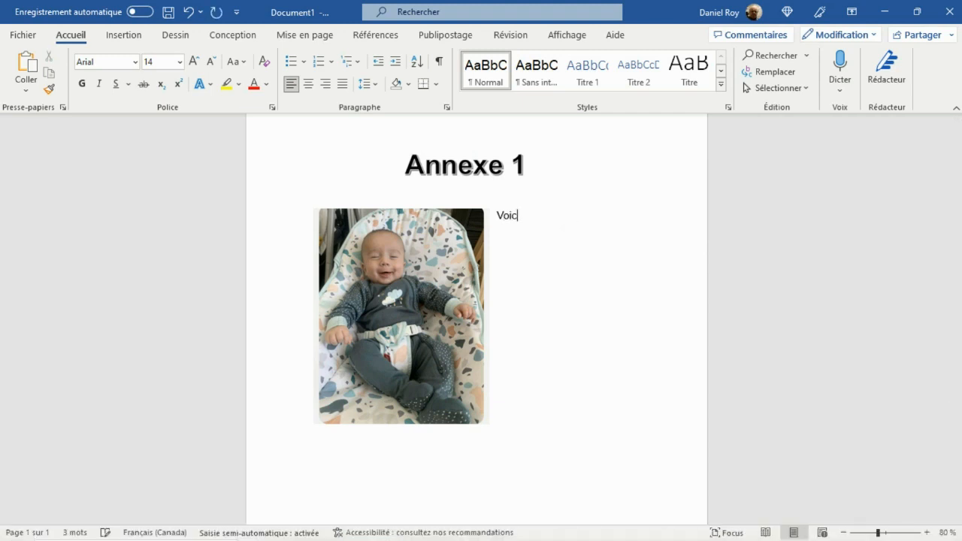
text(i d)
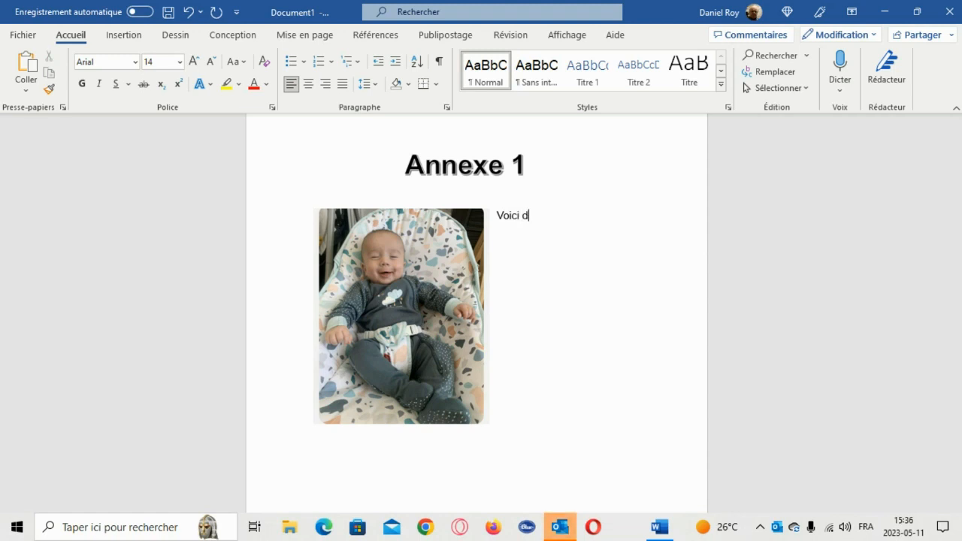
text(u texte .)
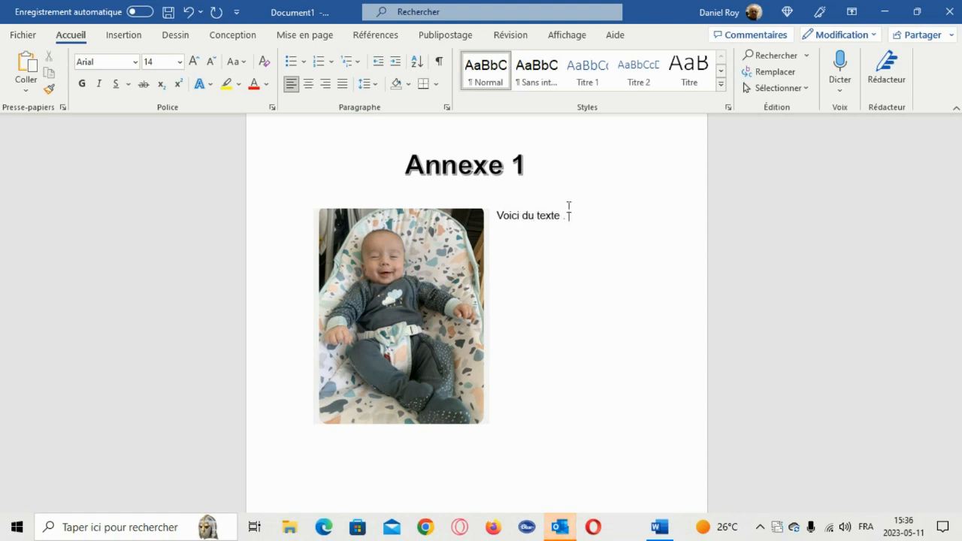
Paste the "L'objectif principal du texte argumentatif" paragraph after "Voici du texte .", and again on a new line started before its word "point".
text(L'objectif principal du texte argumentatif est de soutenir la thèse formulée par l'auteur à travers l'exposition cohérente et logique de justifications ou de raisons, qui visent à persuader ou convaincre le lecteur d'un point de vue prédéterminé. Wikipédia)
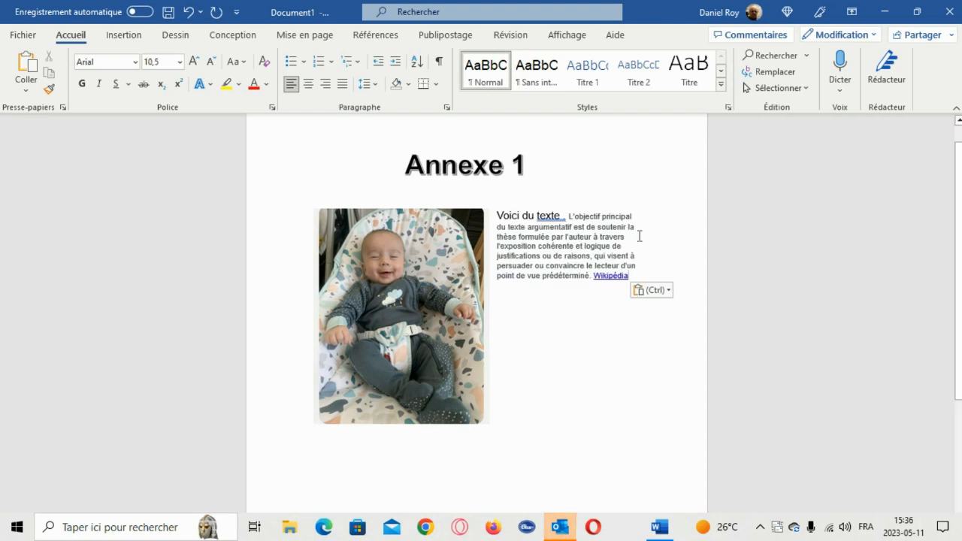
click(639, 267)
key(Return)
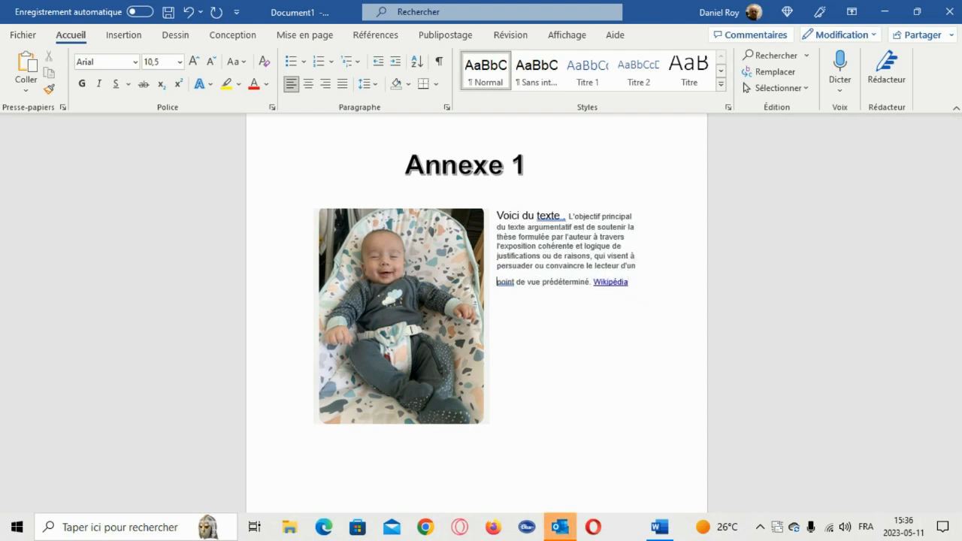
text(L'objectif principal du texte argumentatif est de soutenir la thèse formulée par l'auteur à travers l'exposition cohérente et logique de justifications ou de raisons, qui visent à persuader ou convaincre le lecteur d'un point de vue prédéterminé. Wikipédia)
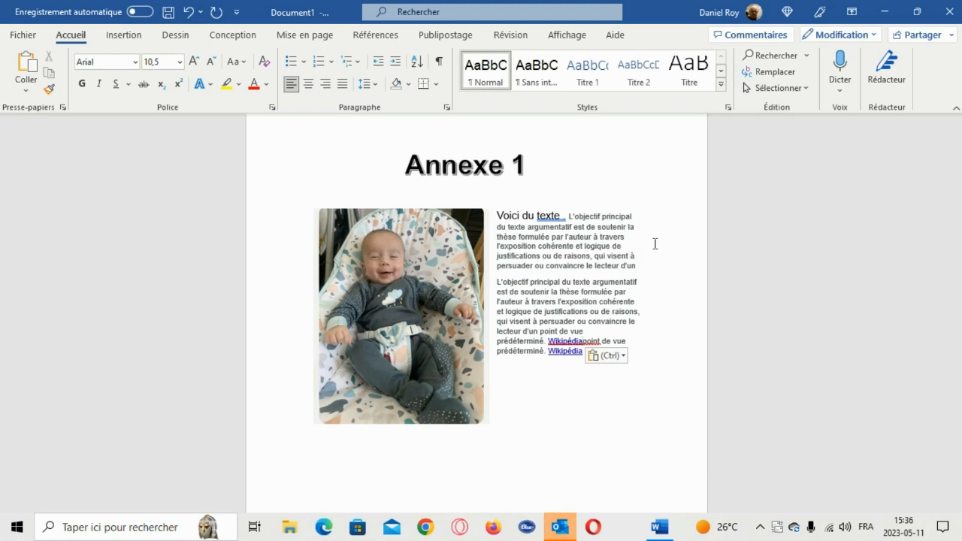
Add two more copies of the "L'objectif principal" paragraph, each on its own new line below the existing text.
key(Return)
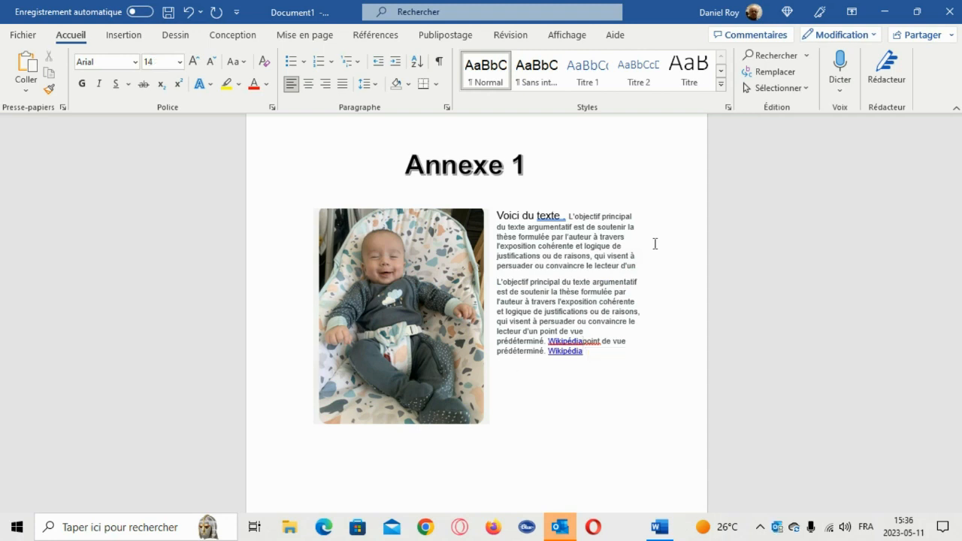
key(ctrl+v)
key(Return)
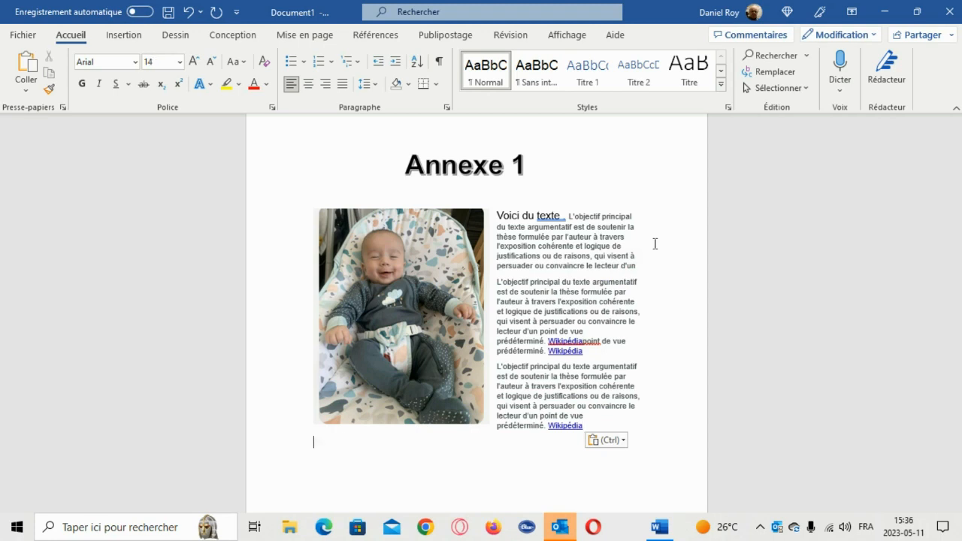
key(ctrl+v)
Justify all the body text, from "Voici du texte" to the last pasted paragraph.
scroll(655, 242, down, 1)
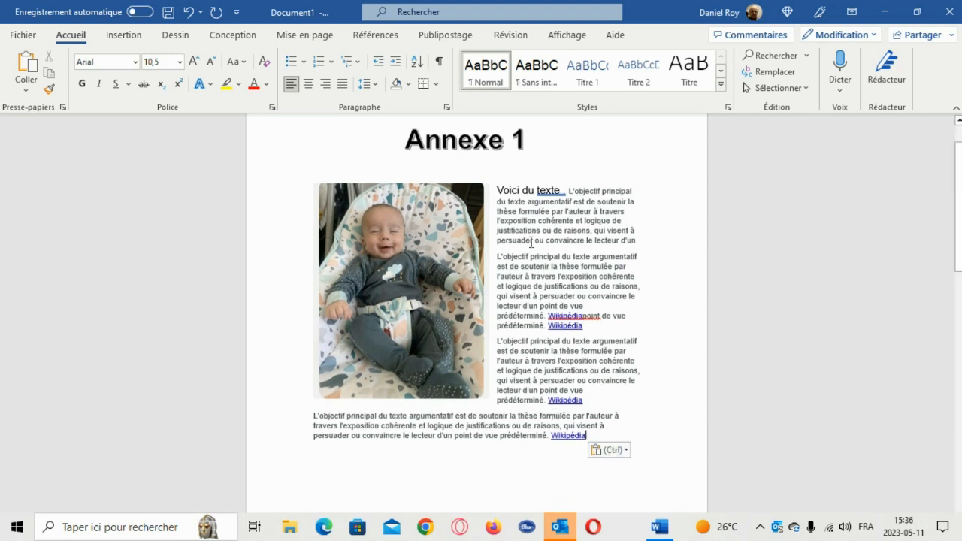
click(592, 436)
drag(580, 390, 511, 193)
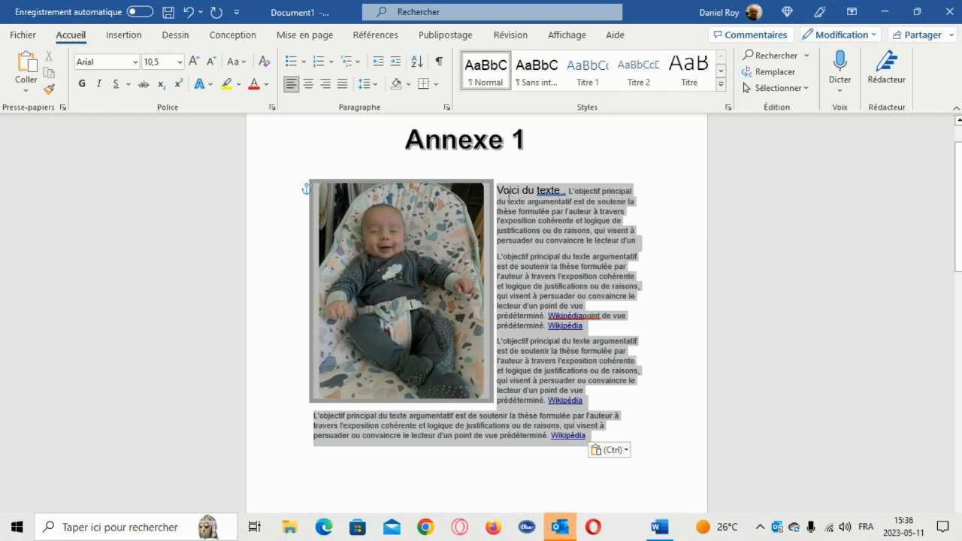
click(342, 88)
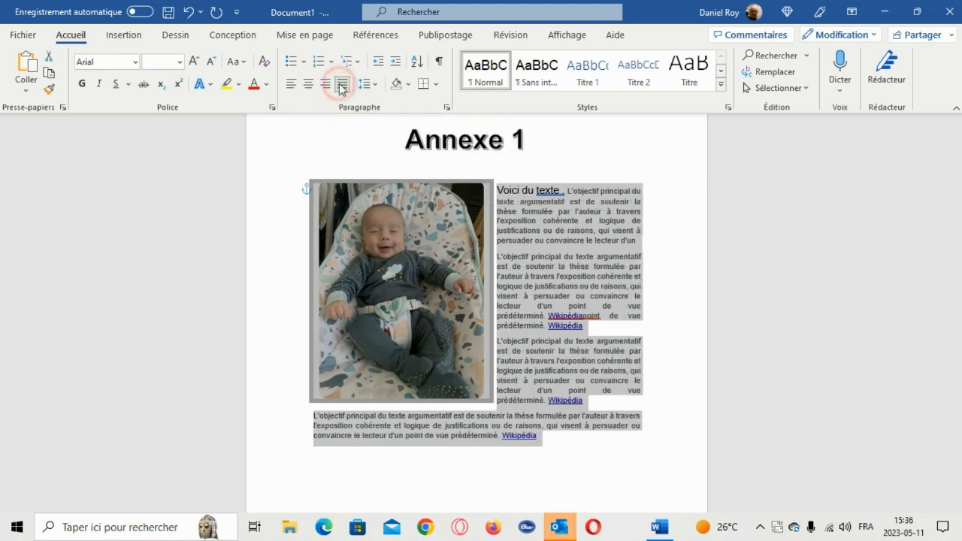
click(691, 352)
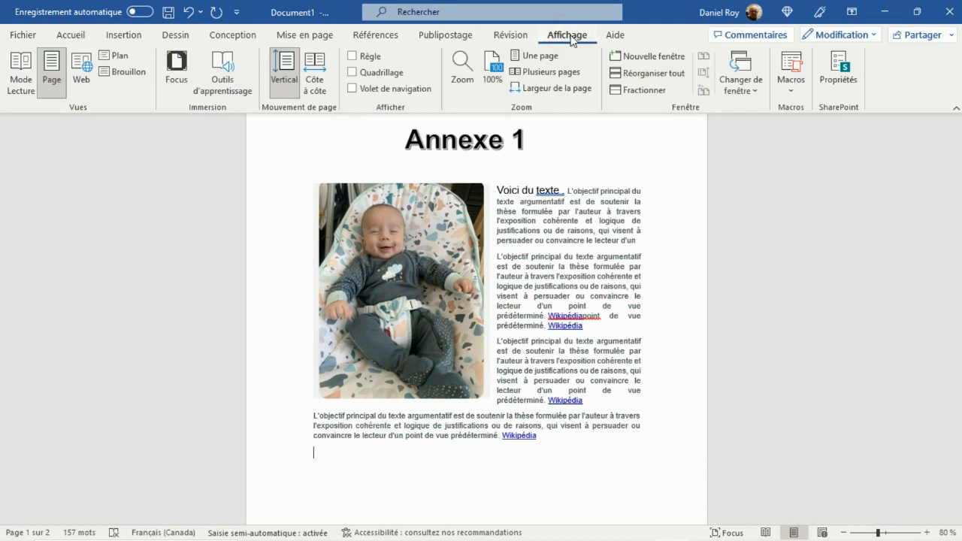
Display the ruler and widen the text area, moving the right margin outward about 0.8 cm and the left margin about 0.5 cm.
click(369, 59)
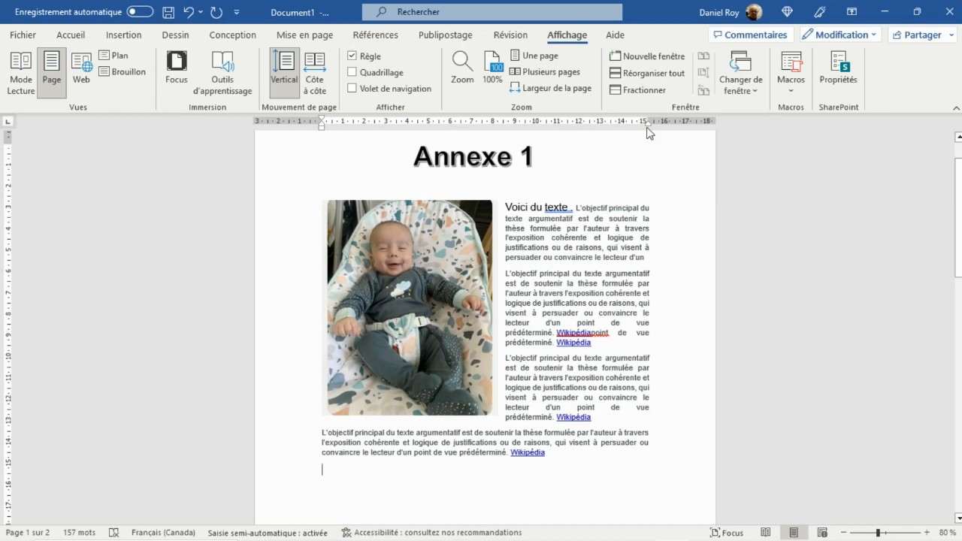
drag(648, 121, 665, 126)
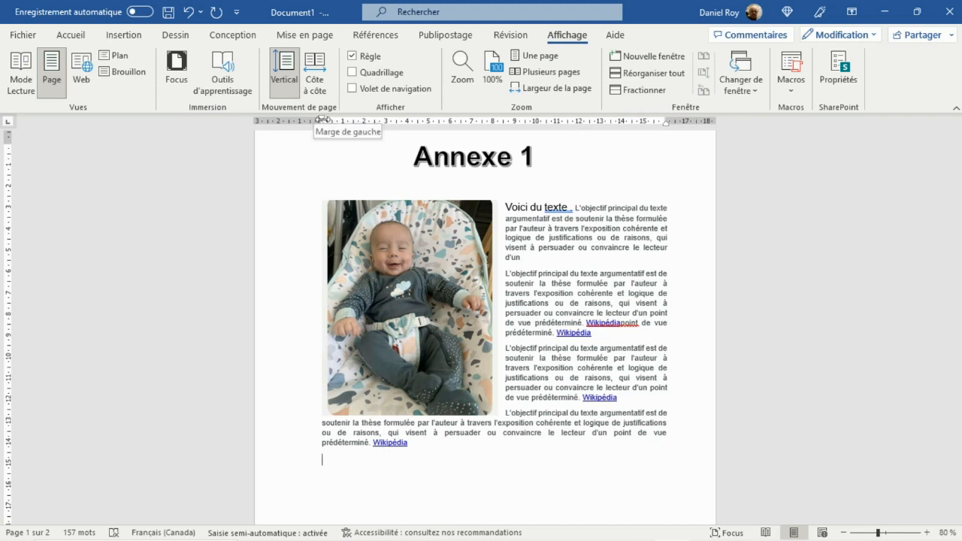
drag(323, 119, 311, 121)
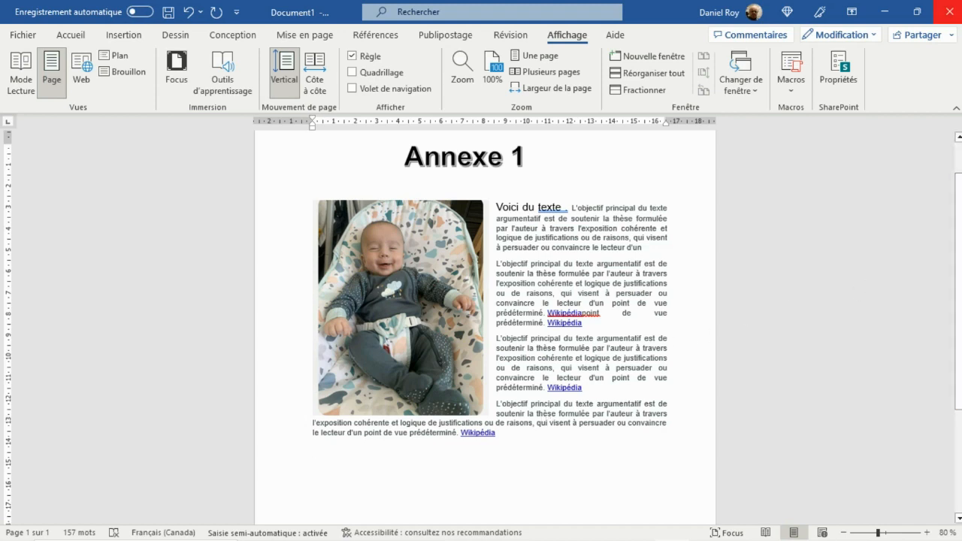
Close the document.
click(949, 11)
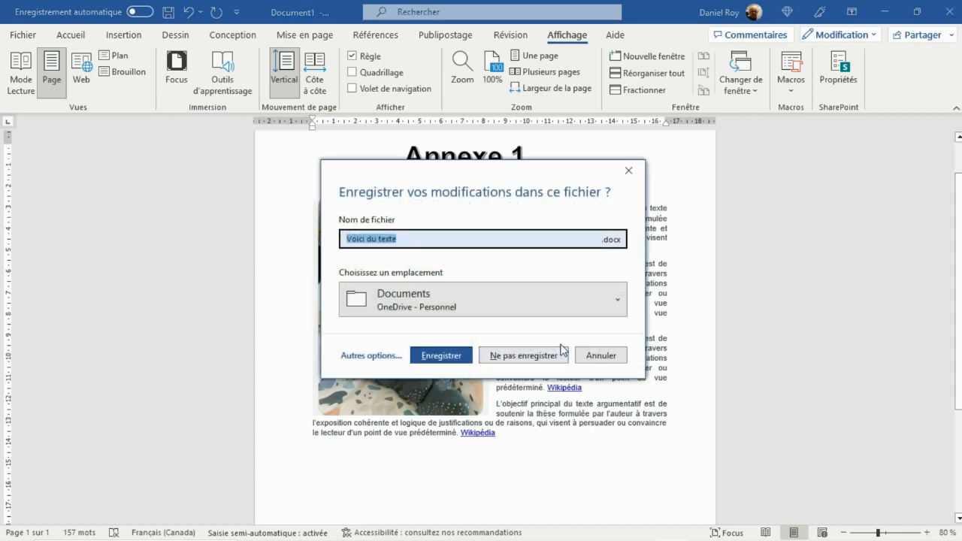